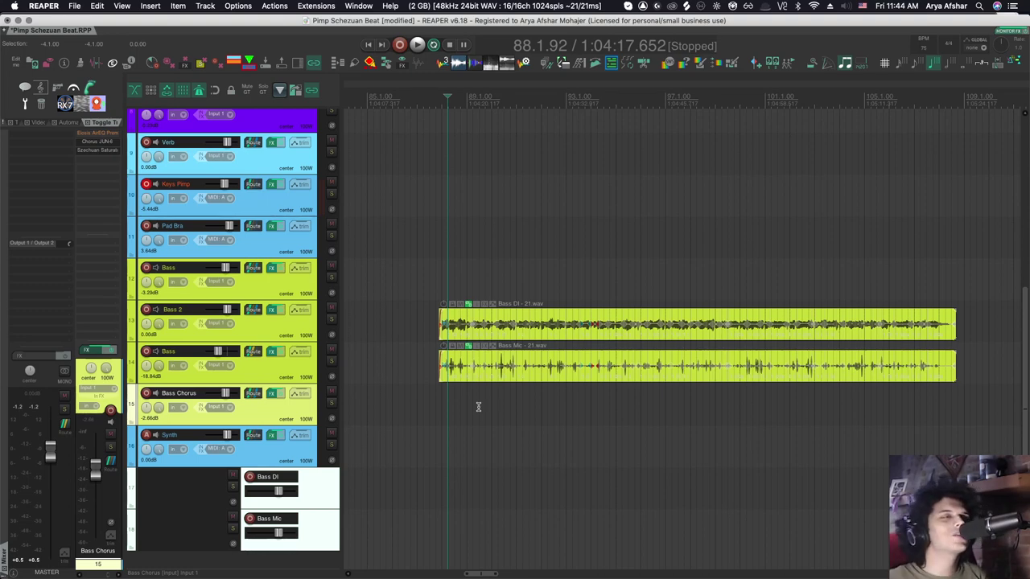
Move the edit cursor back to bar 87 in the arrange view
{"action": "left_click", "coordinate": [437, 409]}
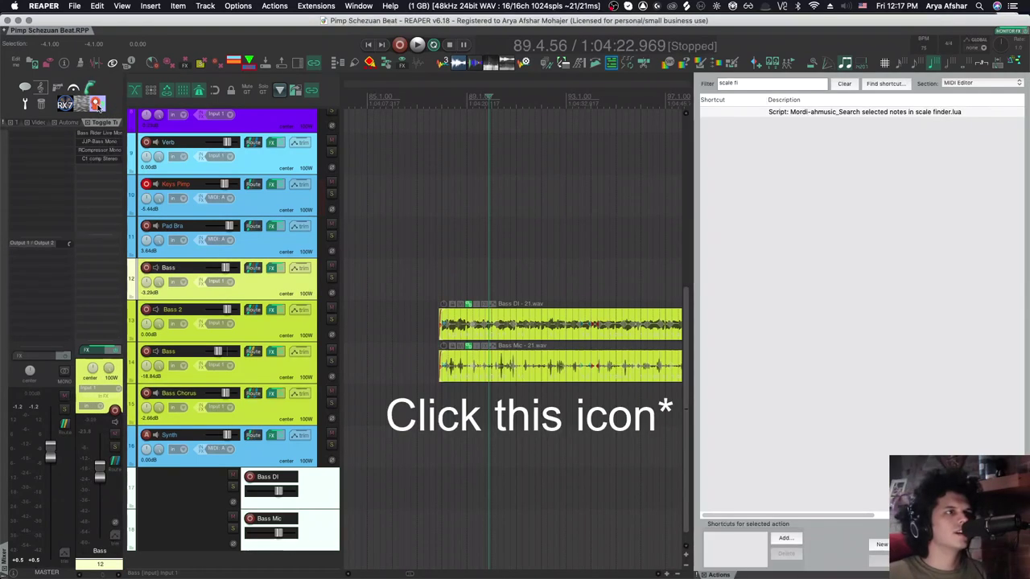
Open the saved REAPER Mania channel page and search its videos for 'dynamic split'
{"action": "left_click", "coordinate": [95, 103]}
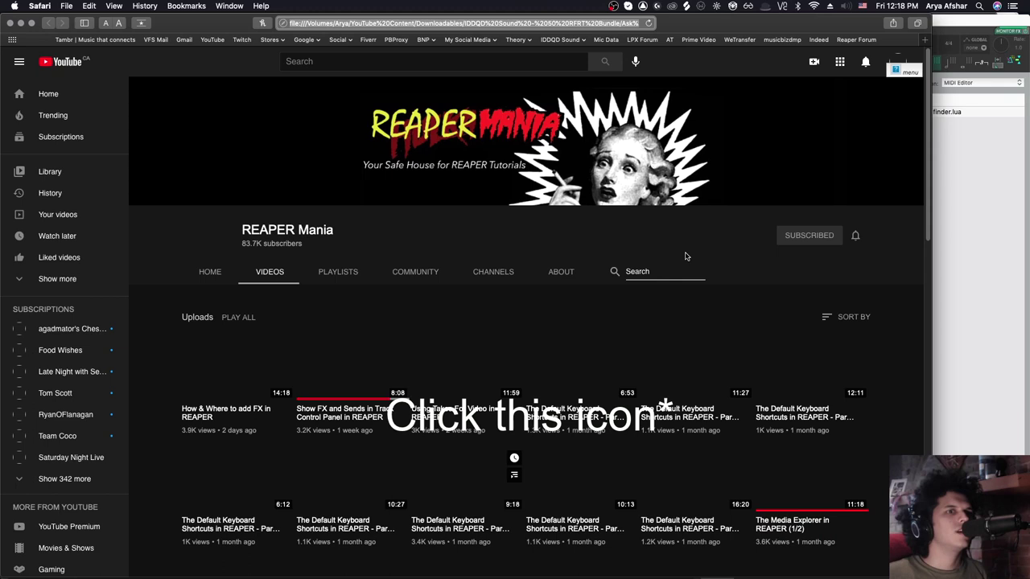
{"action": "left_click", "coordinate": [651, 271]}
{"action": "type", "text": "dynamic split"}
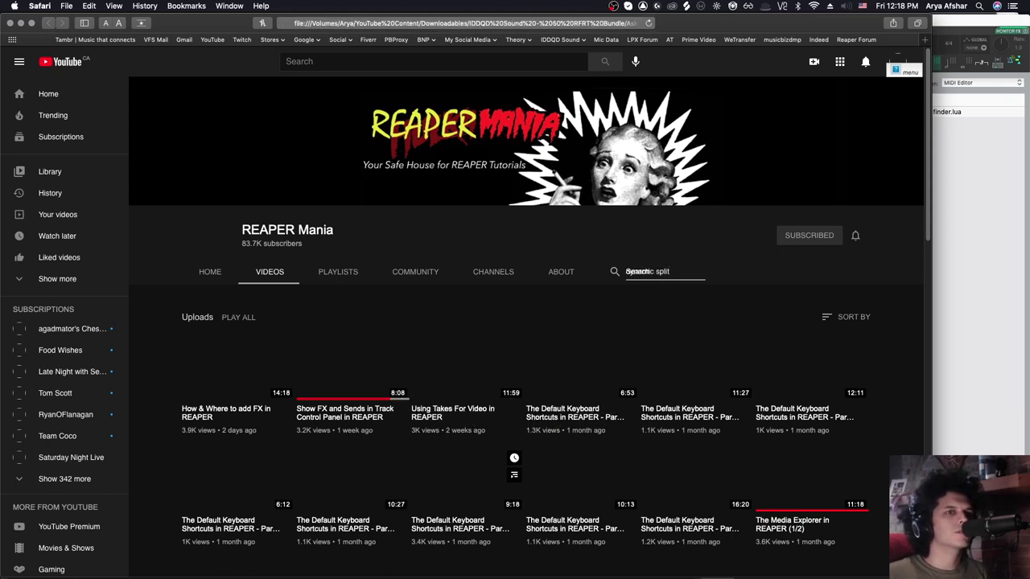
{"action": "key", "text": "Return"}
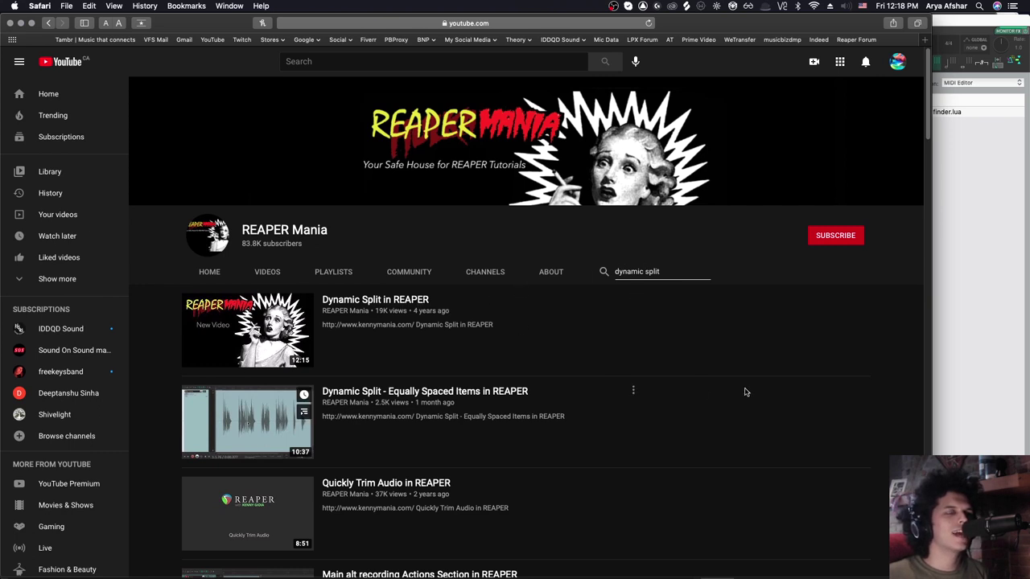
{"action": "scroll", "coordinate": [745, 392], "scroll_direction": "down", "scroll_amount": 3}
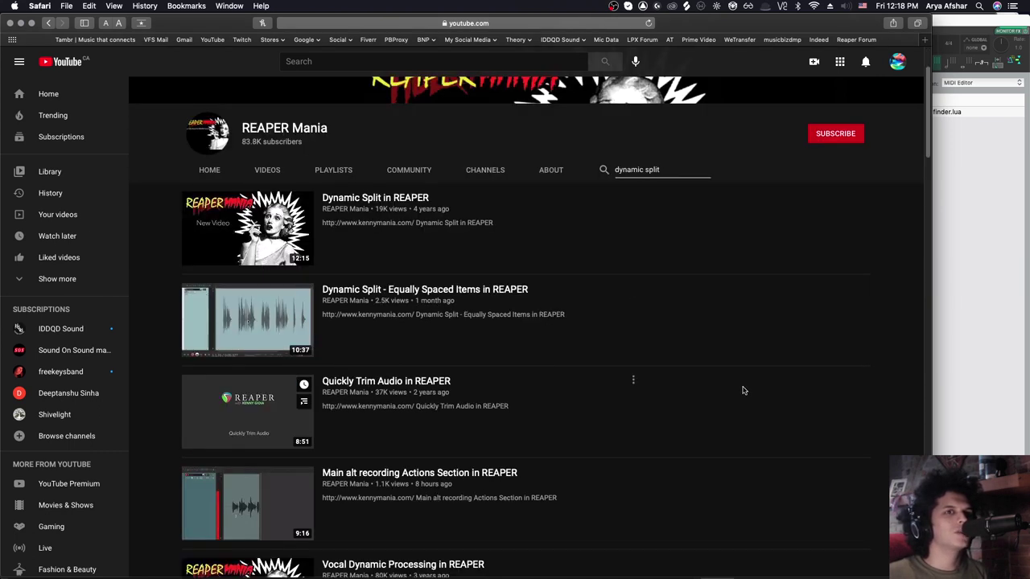
Back in REAPER, set the edit cursor to bar 91 and run Lokasenna's 'Create action to open a file' script
{"action": "left_click", "coordinate": [1012, 320]}
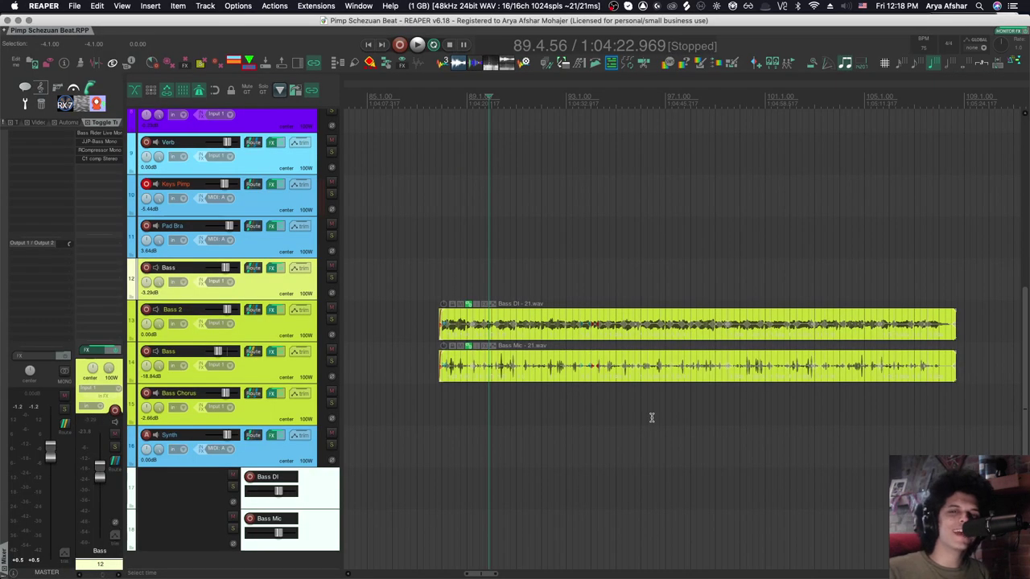
{"action": "left_click", "coordinate": [517, 494]}
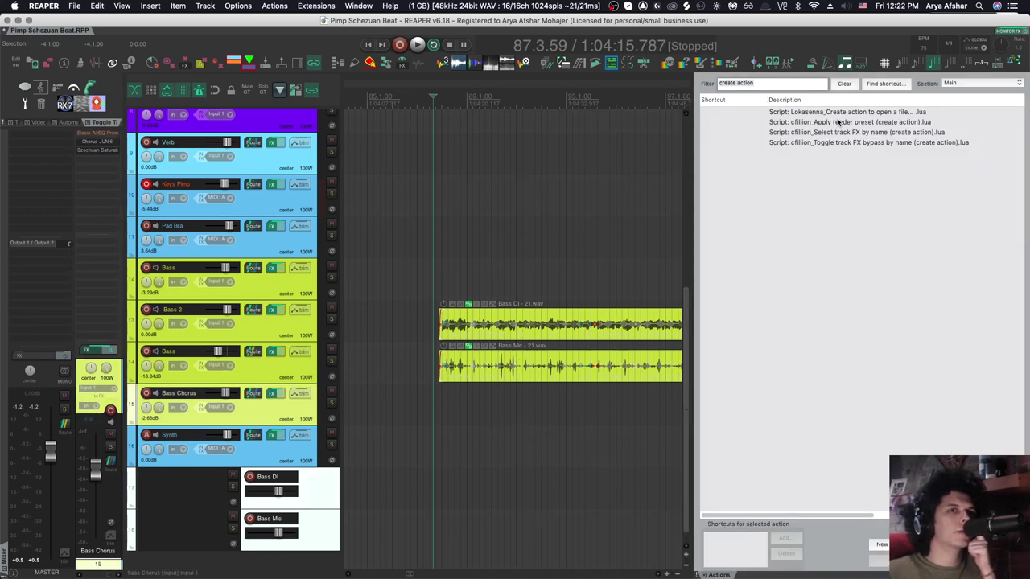
{"action": "double_click", "coordinate": [837, 113]}
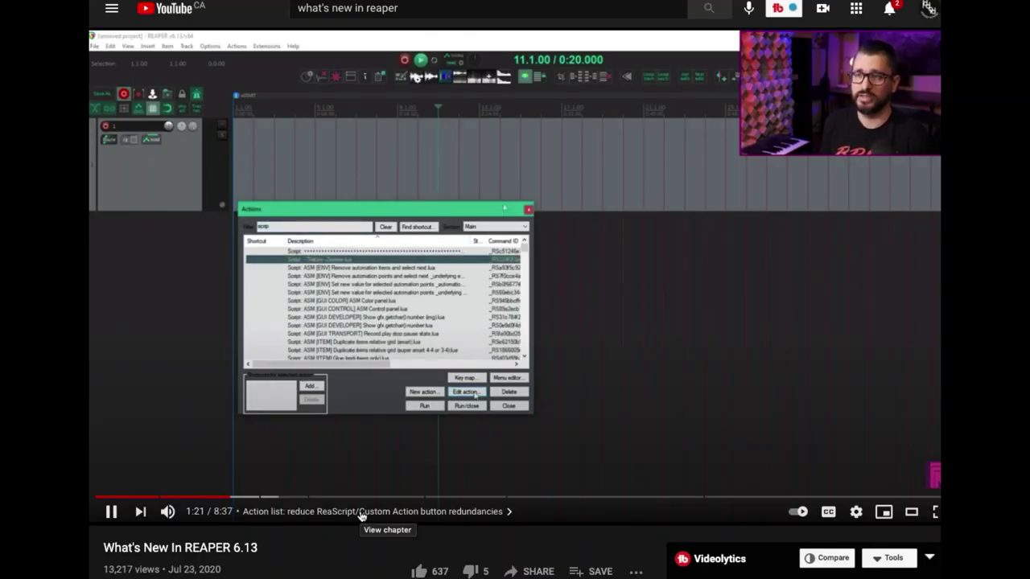
Skip ahead in the What's New In REAPER 6.13 video
{"action": "left_click", "coordinate": [342, 497]}
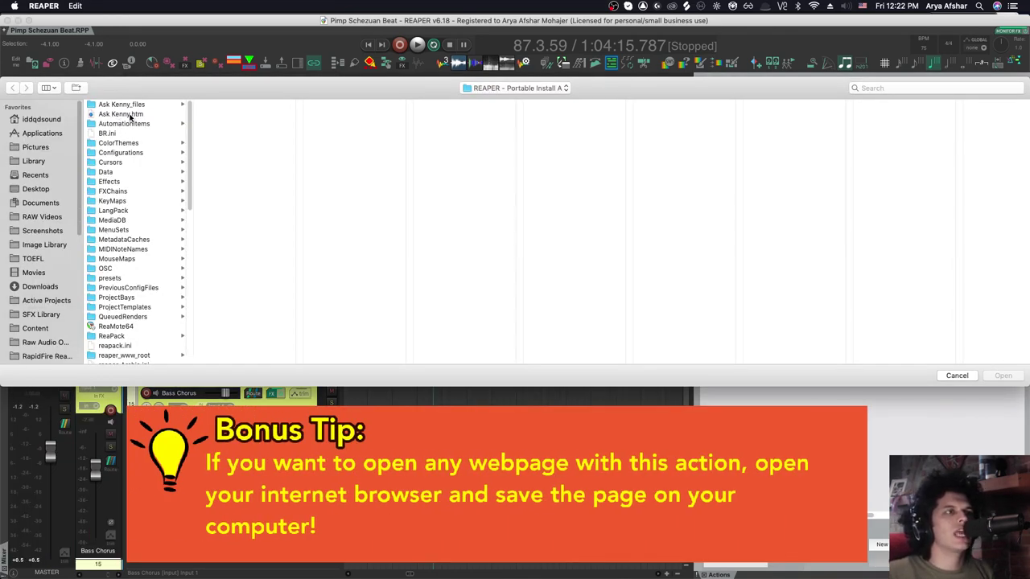
Choose Whats New.htm from the REAPER folder and confirm creating its open-file action
{"action": "scroll", "coordinate": [130, 117], "scroll_direction": "down", "scroll_amount": 10}
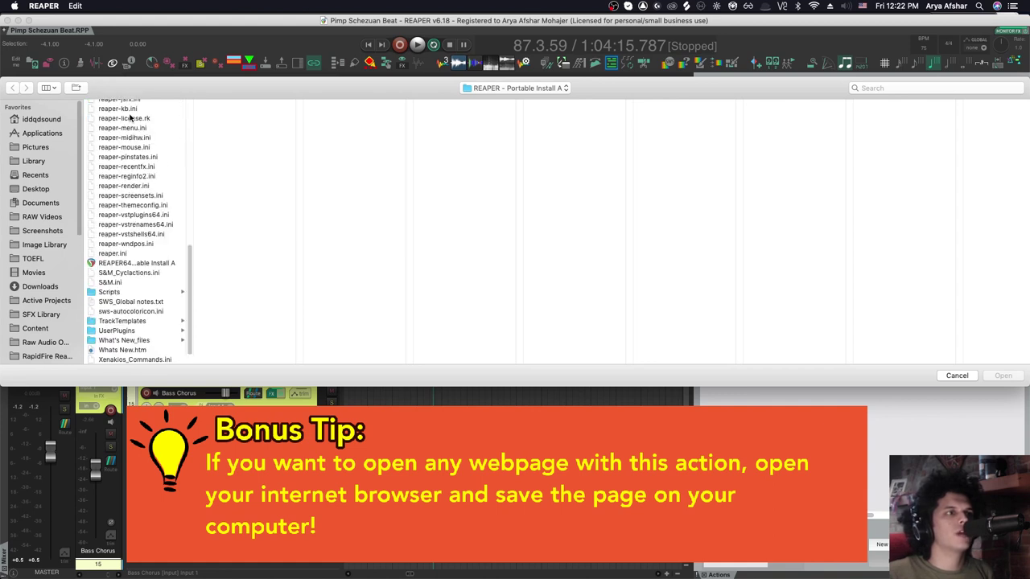
{"action": "left_click", "coordinate": [135, 351]}
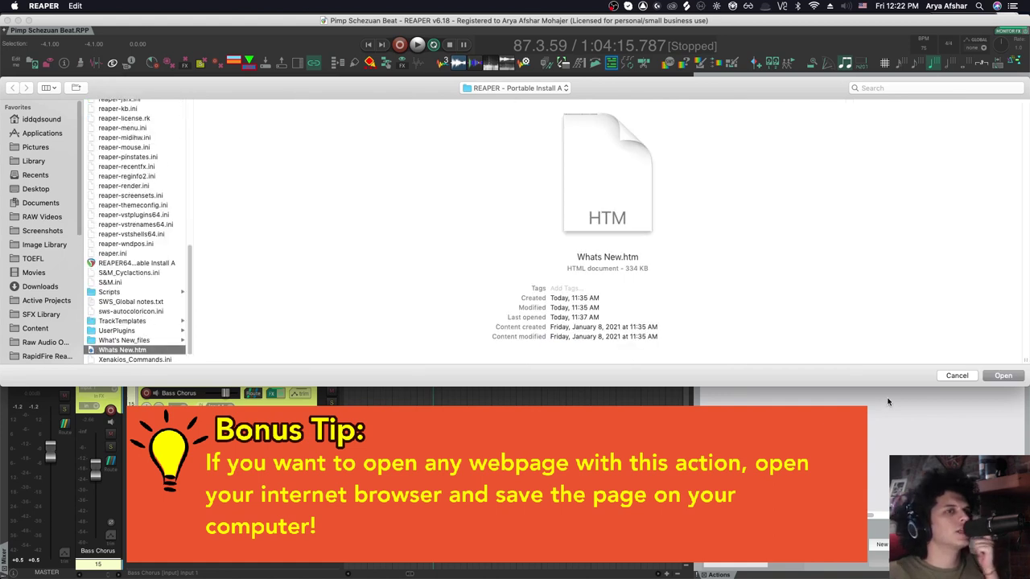
{"action": "left_click", "coordinate": [1003, 376]}
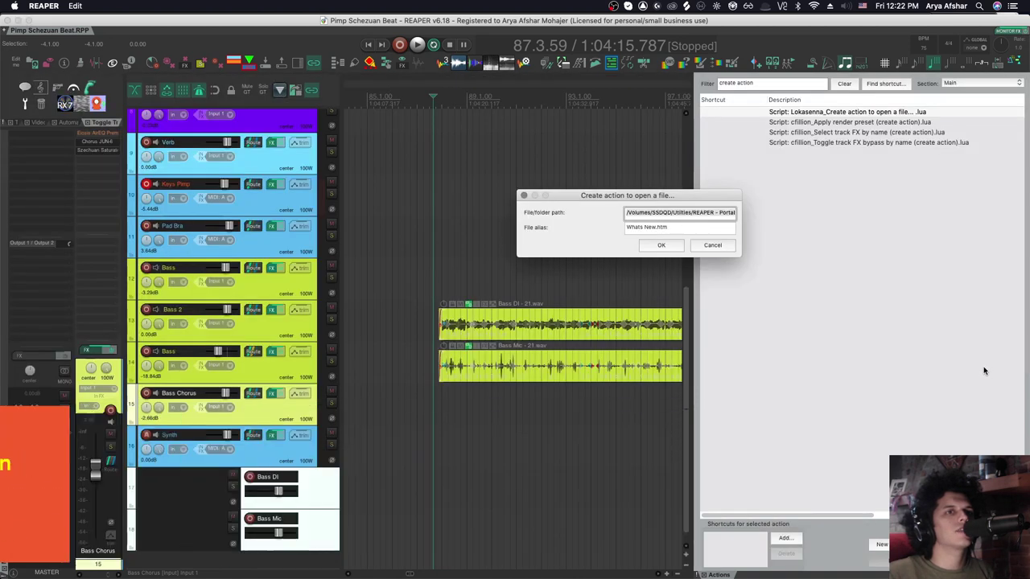
{"action": "left_click", "coordinate": [662, 246]}
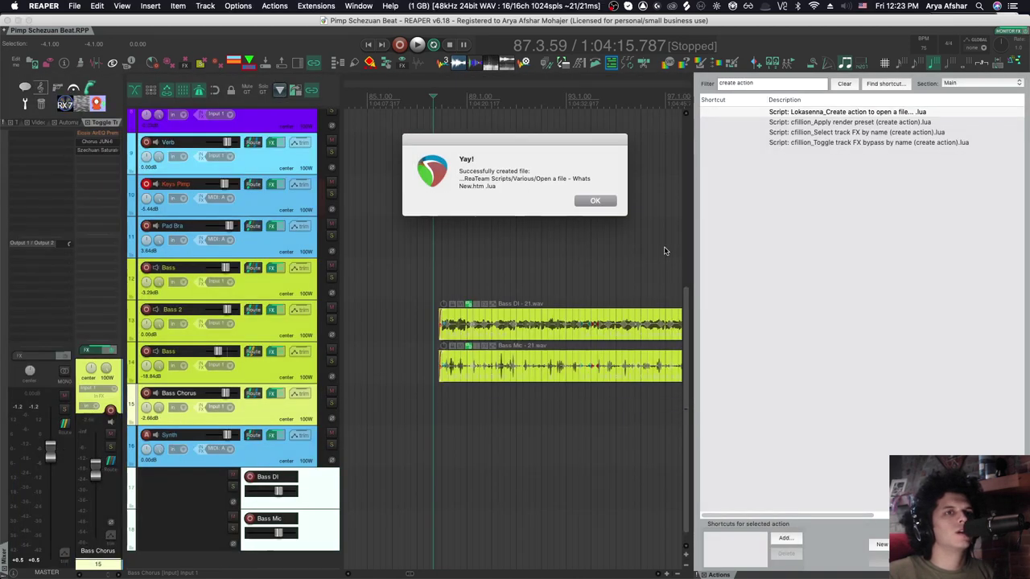
{"action": "left_click", "coordinate": [594, 200]}
Add the 'Open a file - Whats New.htm.lua' script to floating toolbar 2 with a REAPER icon, and save
{"action": "right_click", "coordinate": [115, 103]}
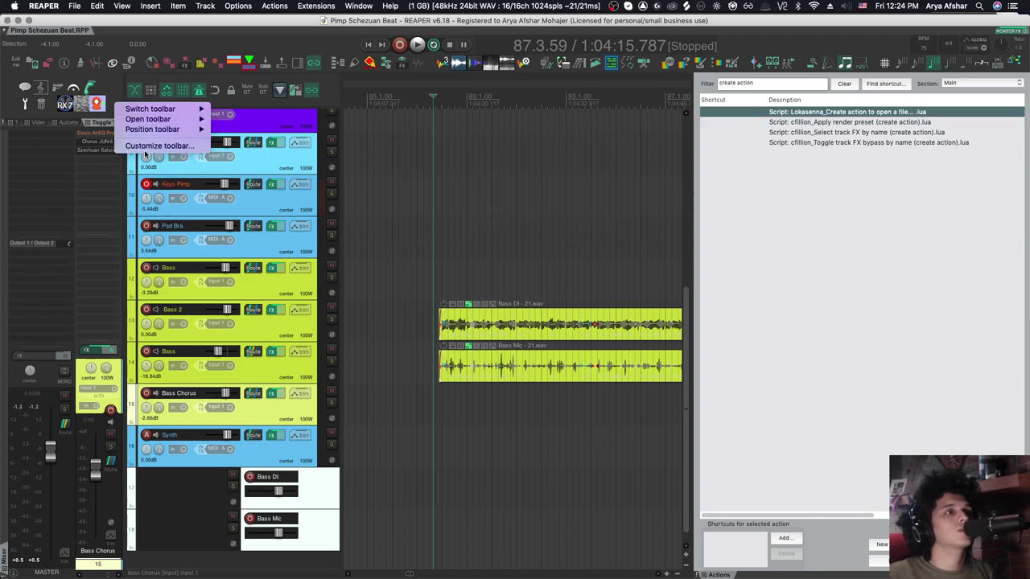
{"action": "left_click", "coordinate": [154, 145]}
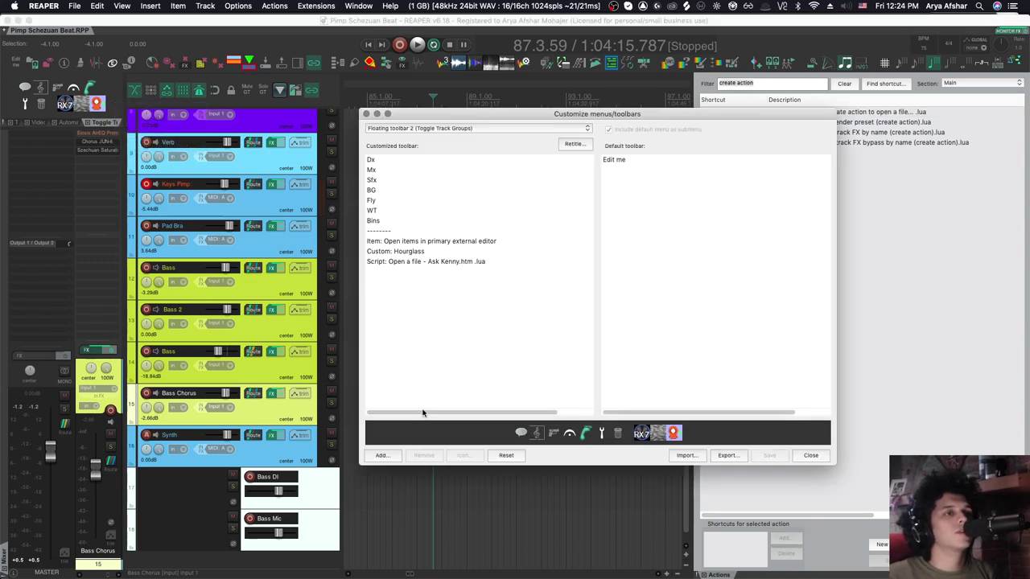
{"action": "left_click", "coordinate": [382, 455]}
{"action": "left_click", "coordinate": [482, 414]}
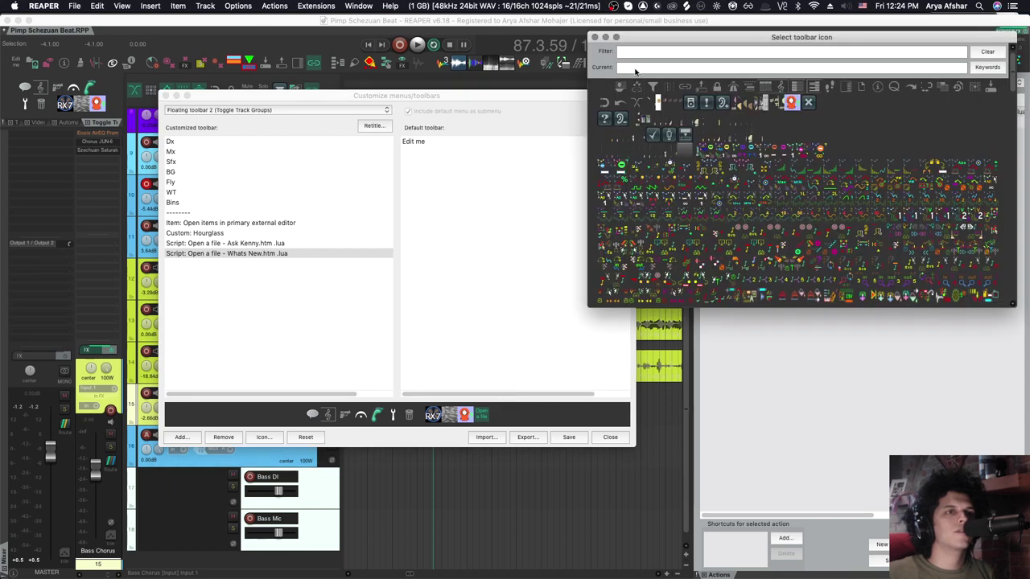
{"action": "type", "text": "reape"}
{"action": "left_click", "coordinate": [569, 437]}
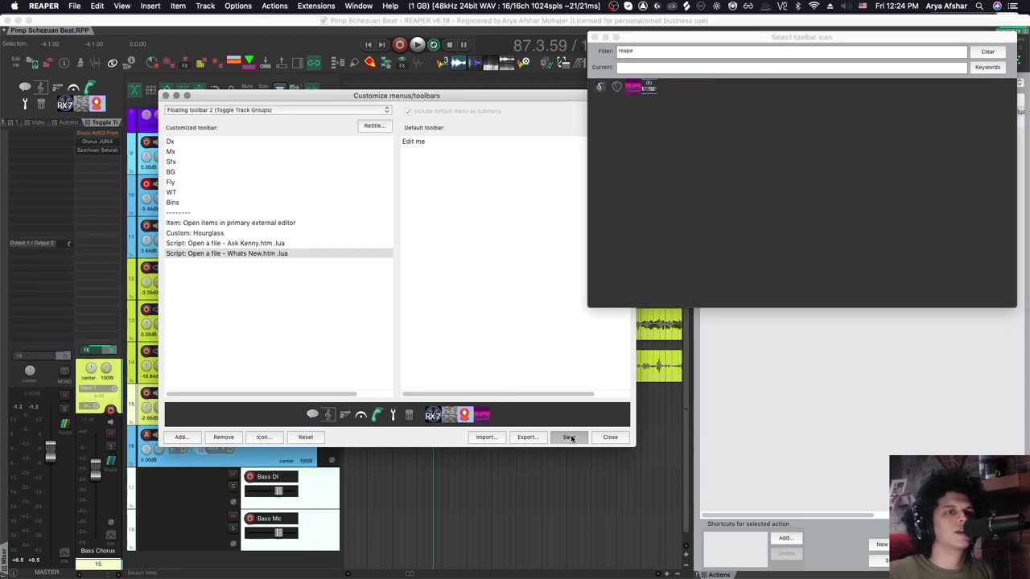
{"action": "left_click", "coordinate": [593, 37]}
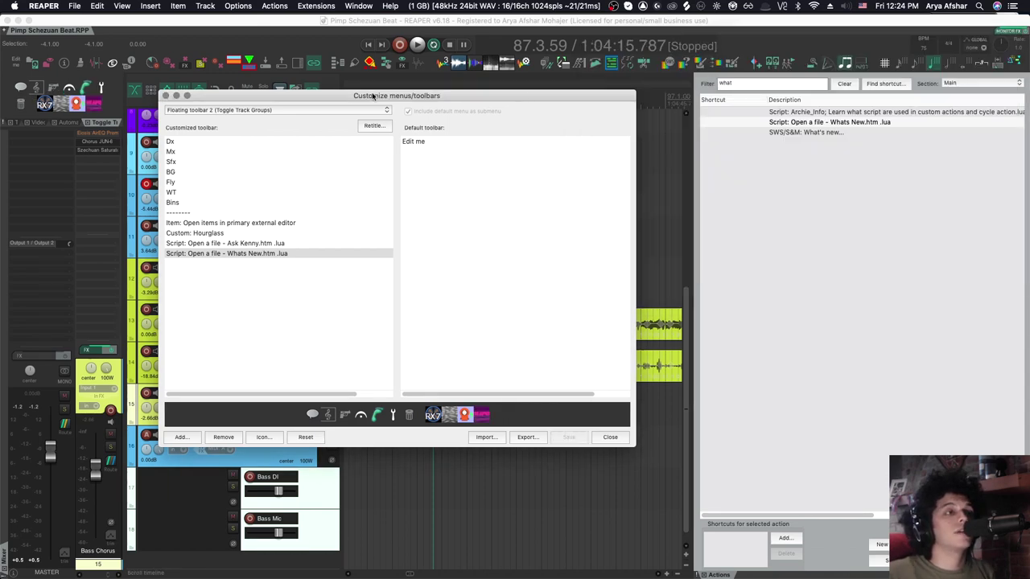
{"action": "left_click", "coordinate": [167, 96]}
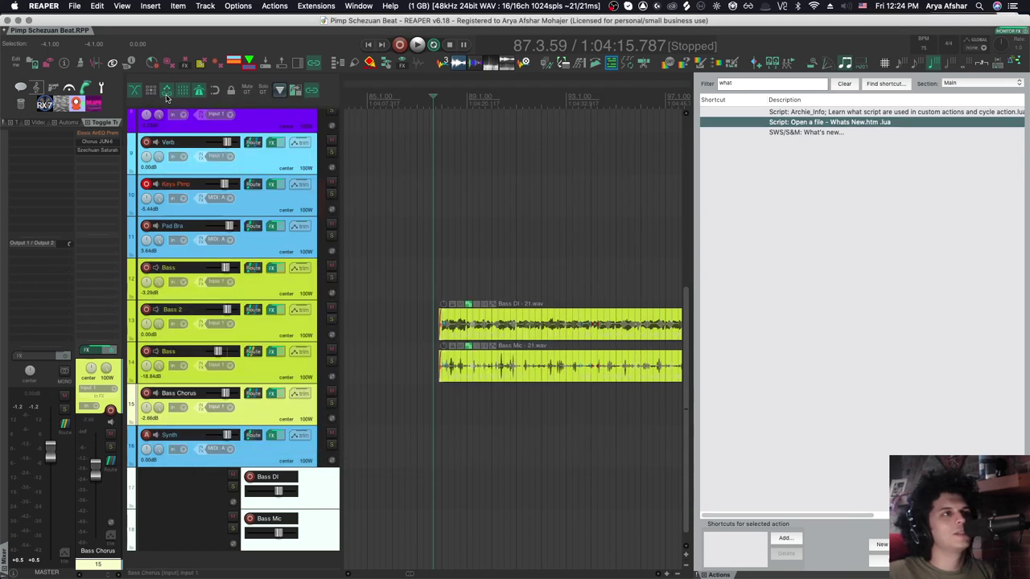
Use the new button to open the What's New in REAPER 6.19 Update video, then select Lokasenna's open-file script in REAPER
{"action": "left_click", "coordinate": [97, 103]}
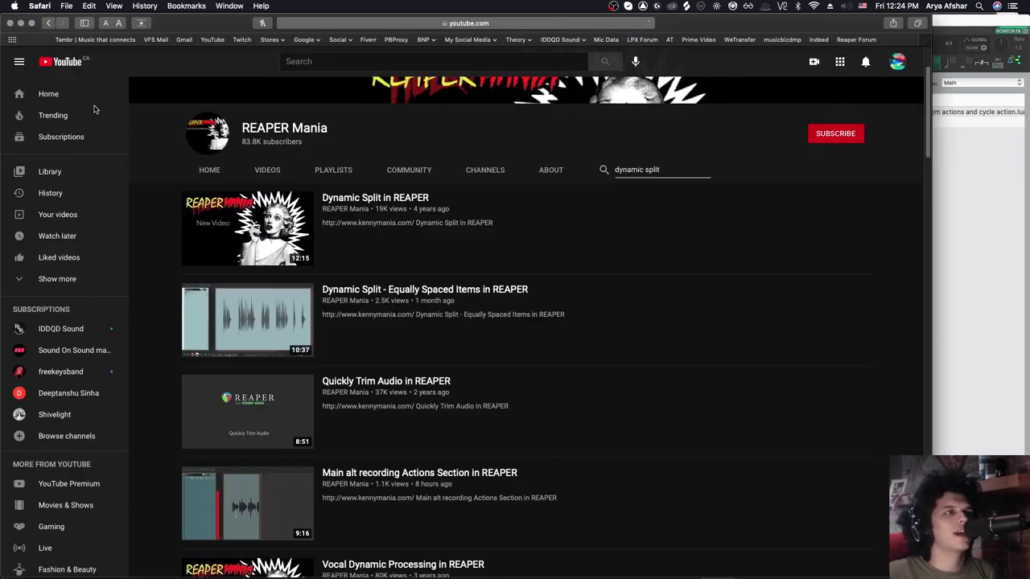
{"action": "key", "text": "super+w"}
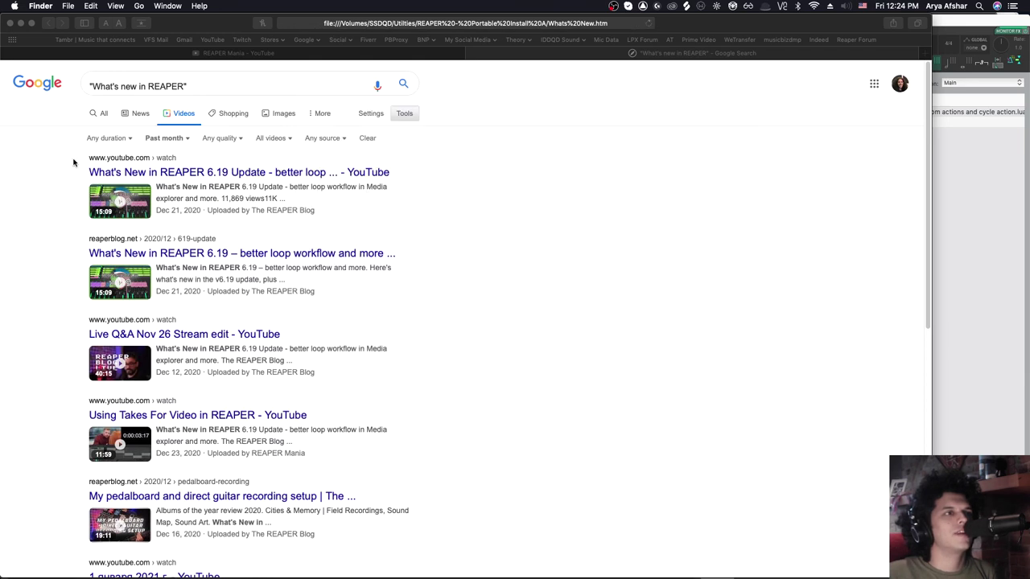
{"action": "left_click", "coordinate": [70, 103]}
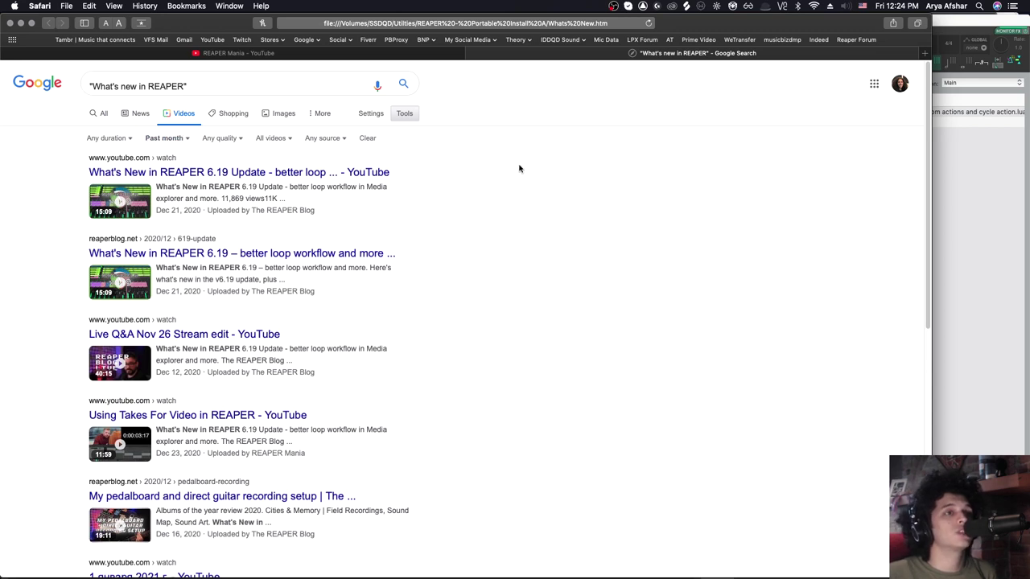
{"action": "left_click", "coordinate": [286, 177]}
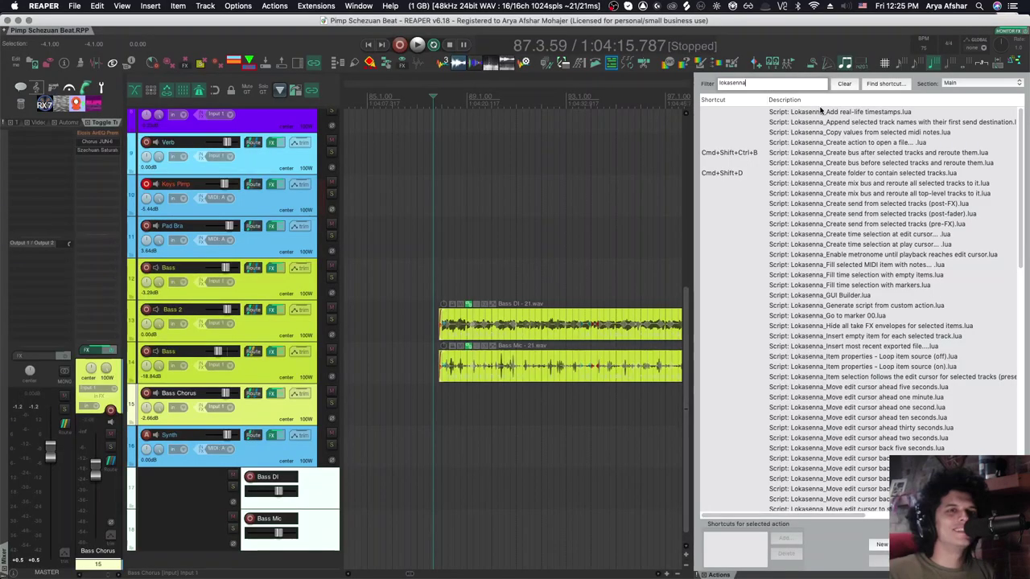
{"action": "key", "text": "super+Tab"}
{"action": "left_click", "coordinate": [852, 143]}
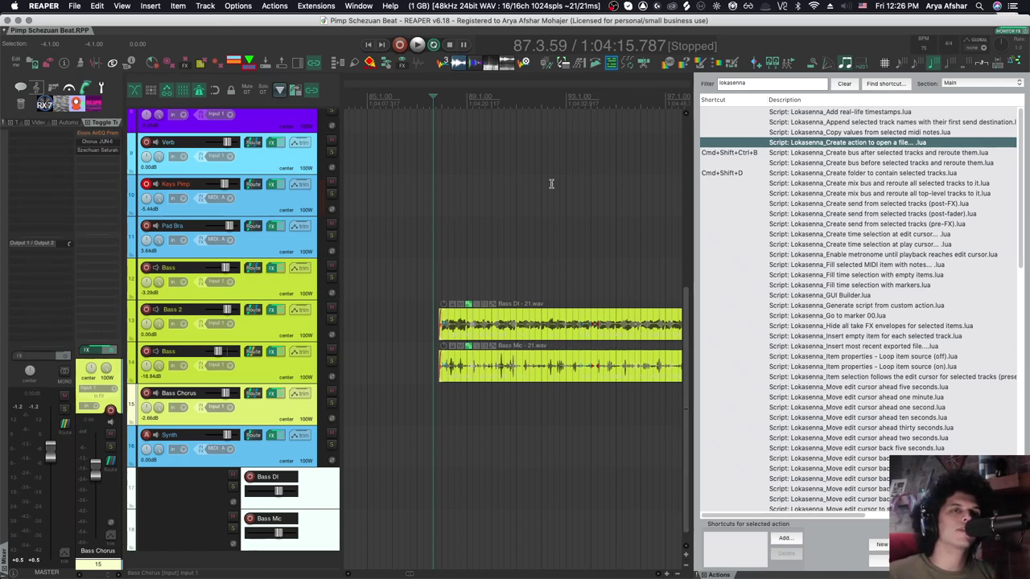
{"action": "left_click", "coordinate": [416, 295]}
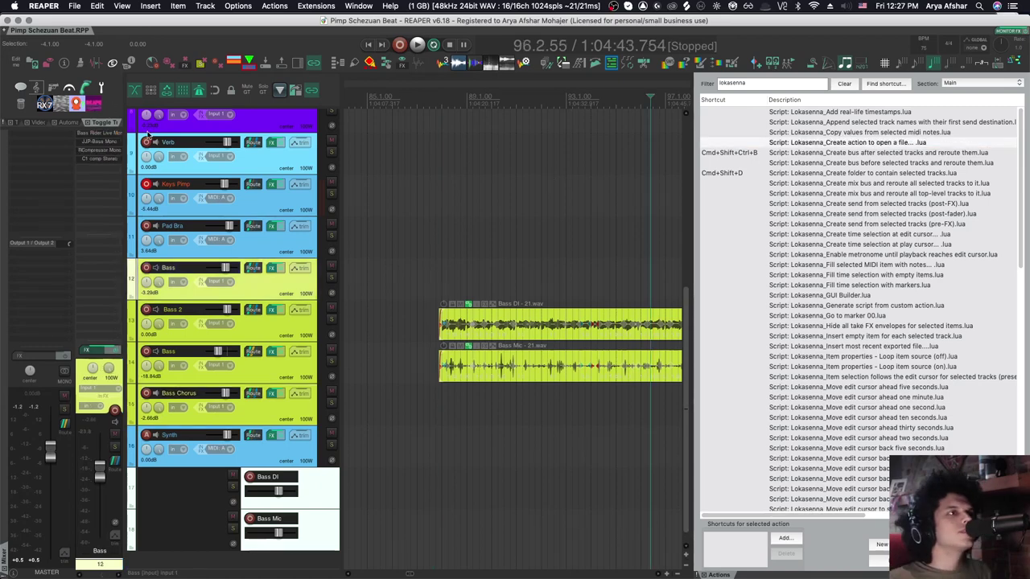
{"action": "left_click", "coordinate": [416, 295]}
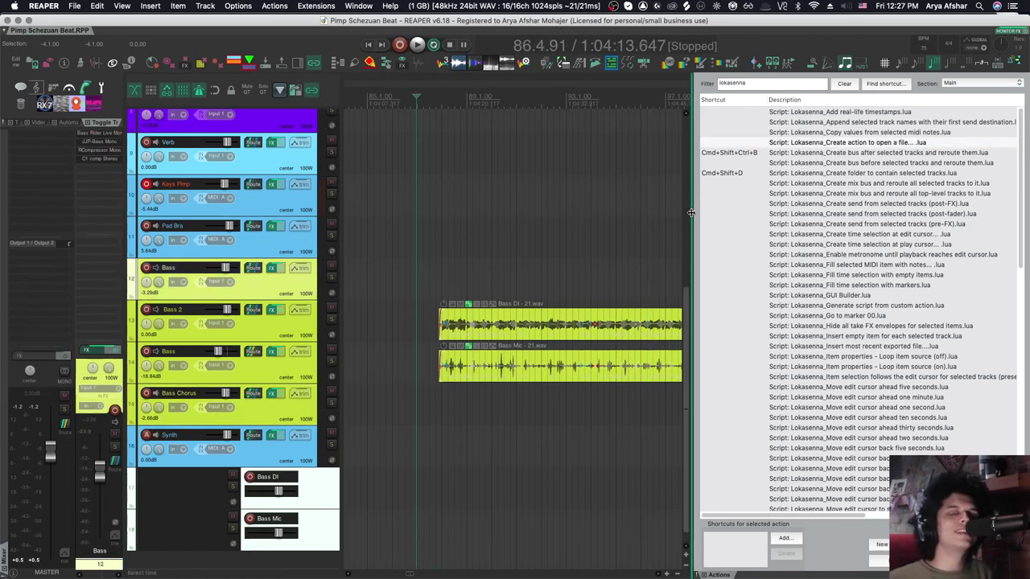